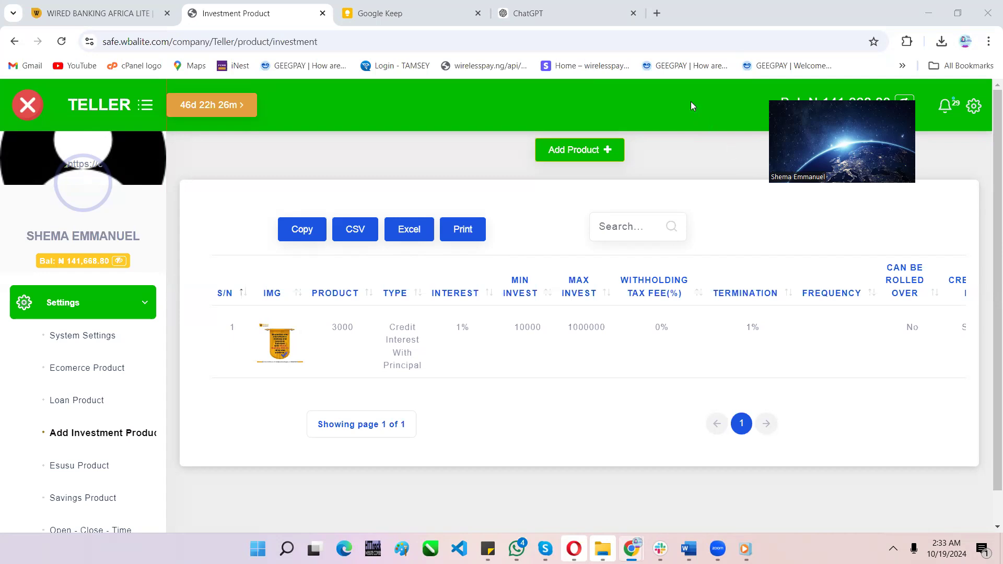
# - Start a new investment product and name it Fix Deposit
pyautogui.click(607, 148)
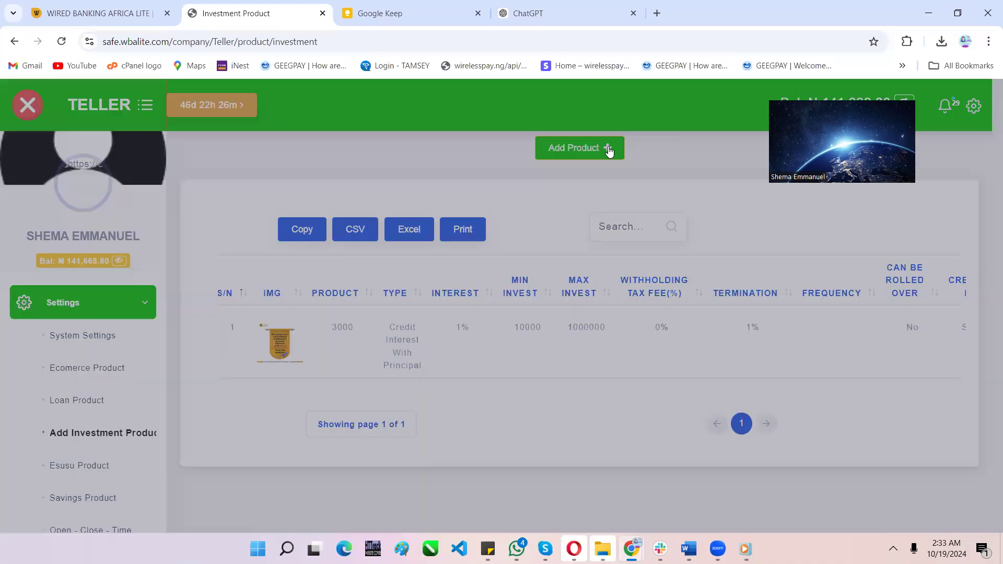
pyautogui.scroll(-2, 583, 273)
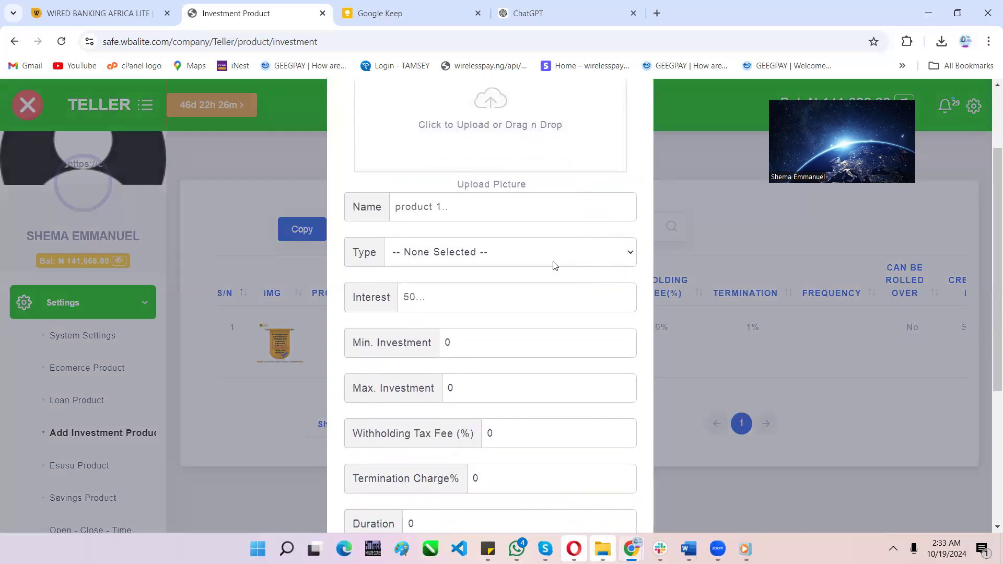
pyautogui.click(457, 208)
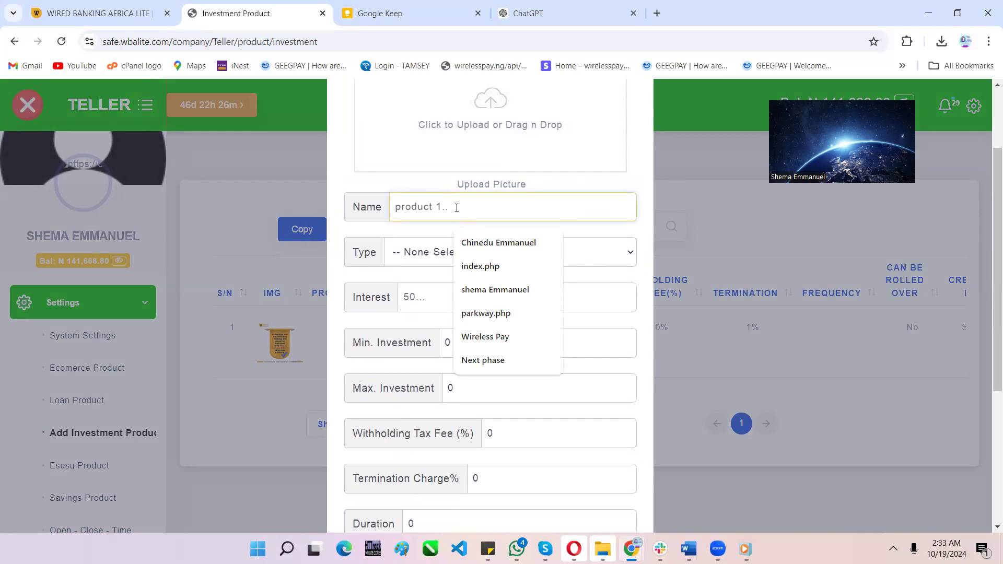
pyautogui.write('Fix Deposit')
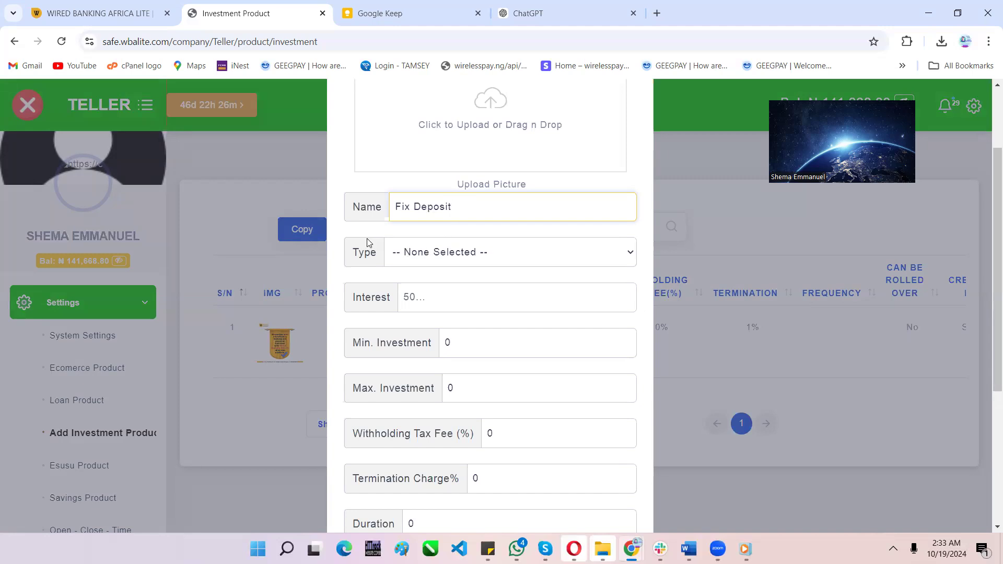
# - Set the product's interest to 5 and its type to Credit Interest With Principal
pyautogui.click(424, 252)
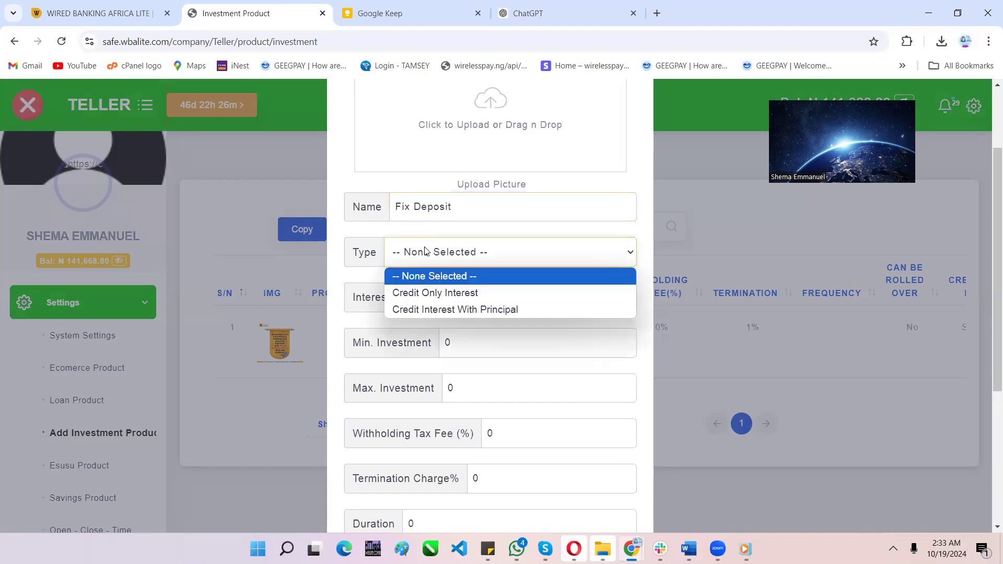
pyautogui.click(436, 298)
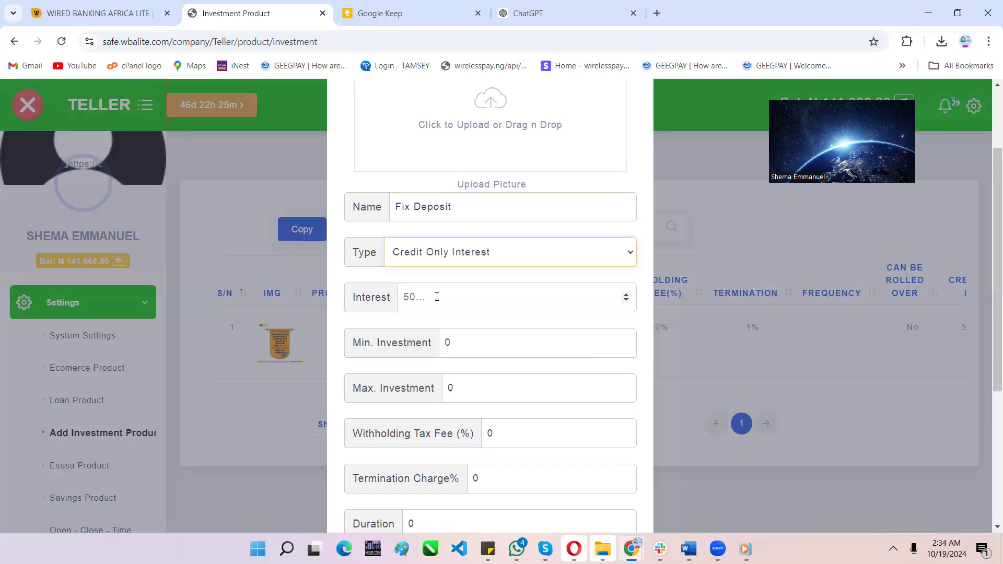
pyautogui.click(437, 297)
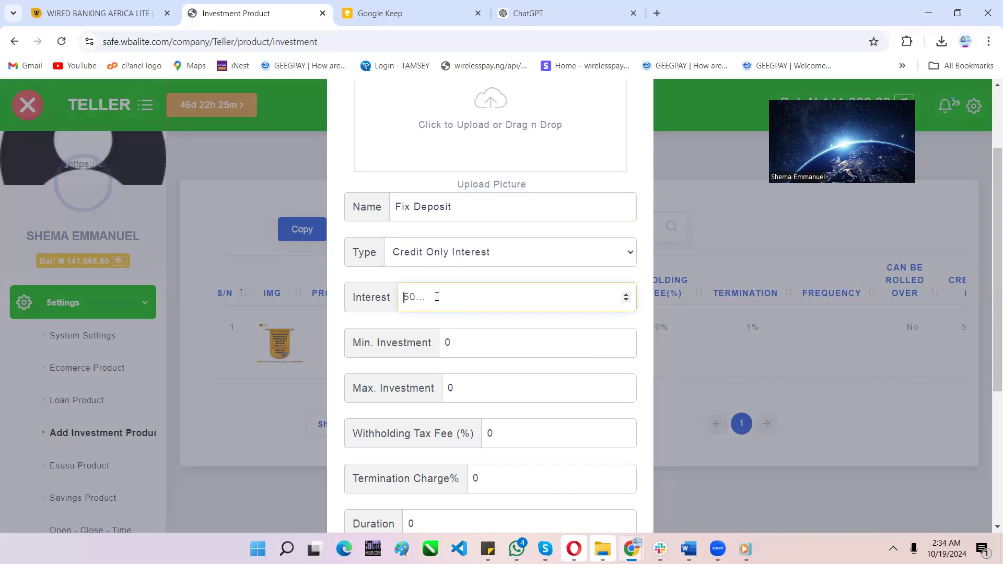
pyautogui.write('5')
pyautogui.click(395, 262)
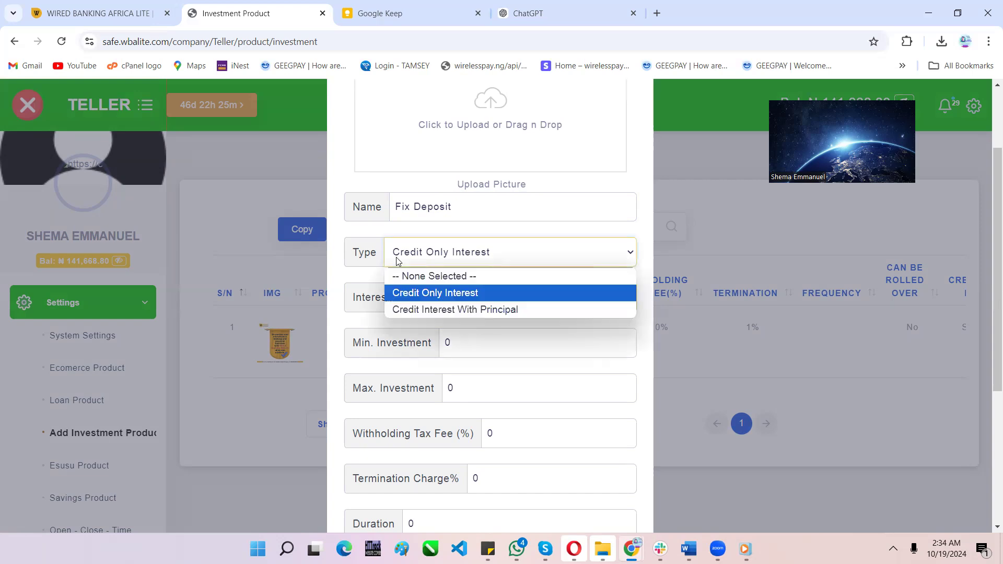
pyautogui.click(410, 310)
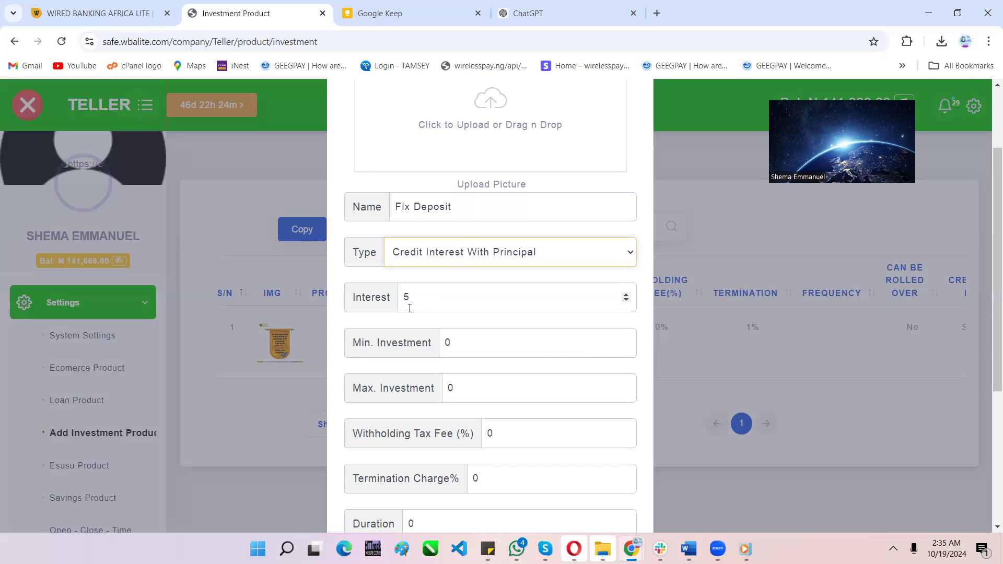
# - Set the product's minimum investment to 10000 and its maximum investment to 50000000
pyautogui.click(443, 340)
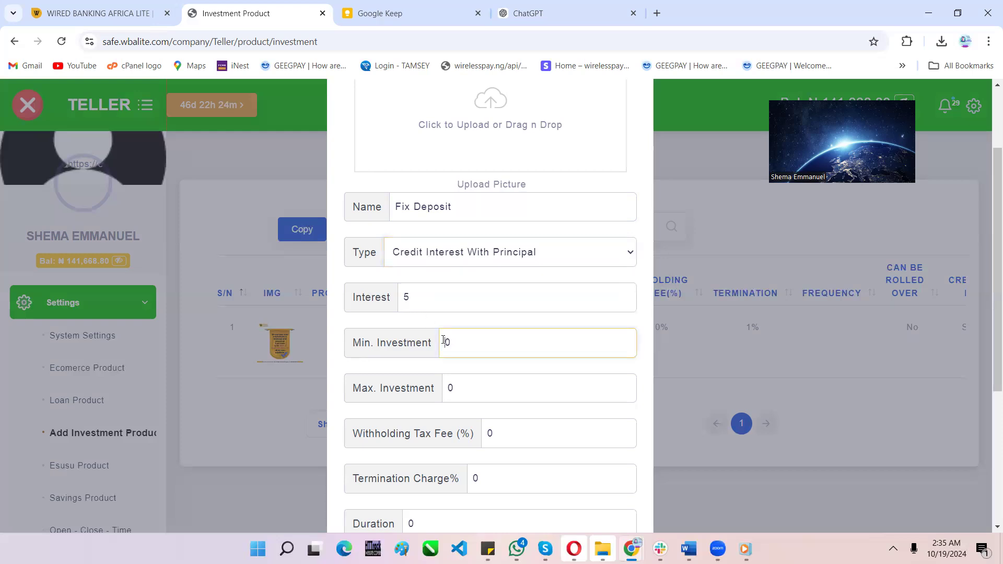
pyautogui.write('10000')
pyautogui.click(449, 378)
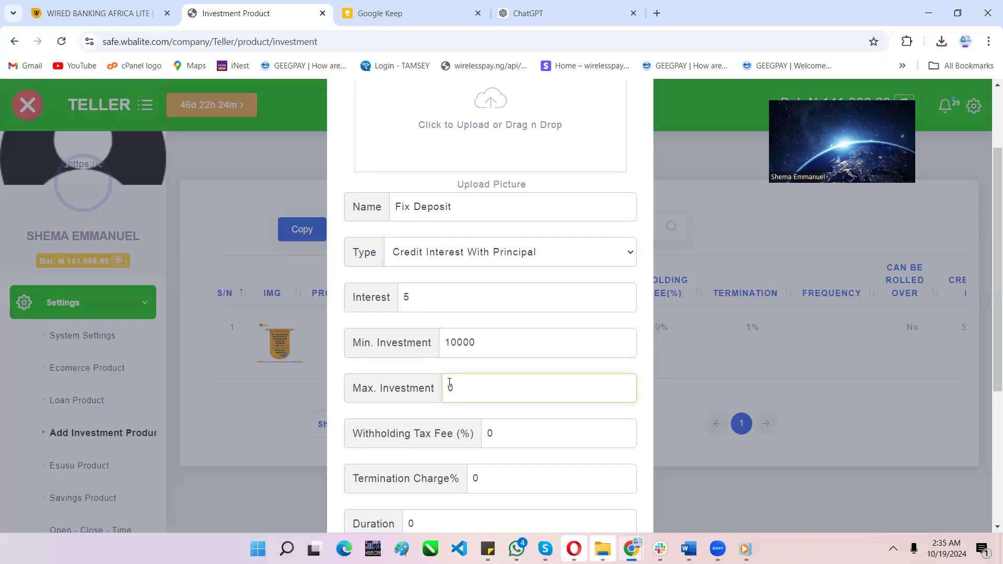
pyautogui.write('50000000')
# - Set the withholding tax fee to 7.5 percent and the termination charge to 50 percent
pyautogui.click(487, 438)
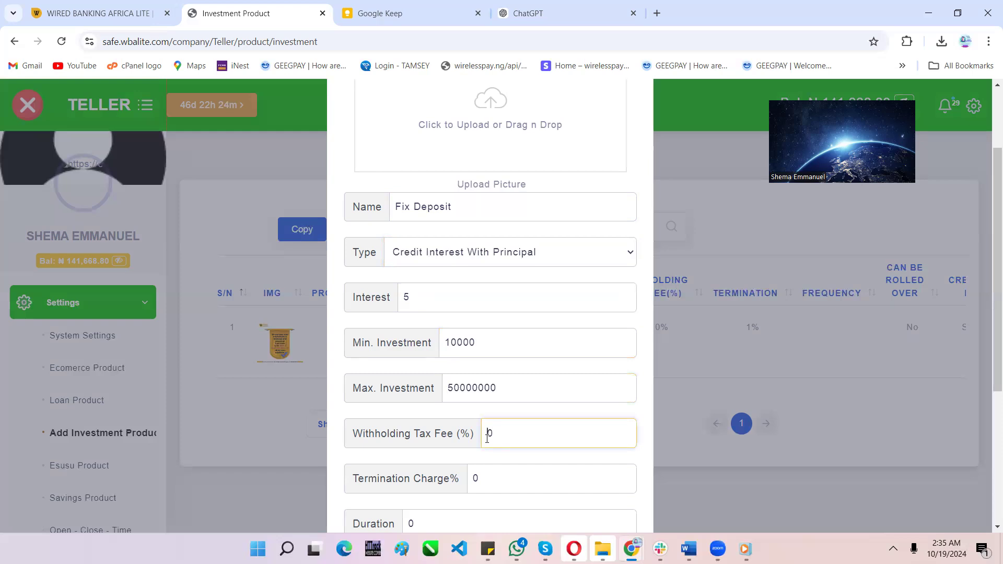
pyautogui.write('7.5')
pyautogui.click(447, 428)
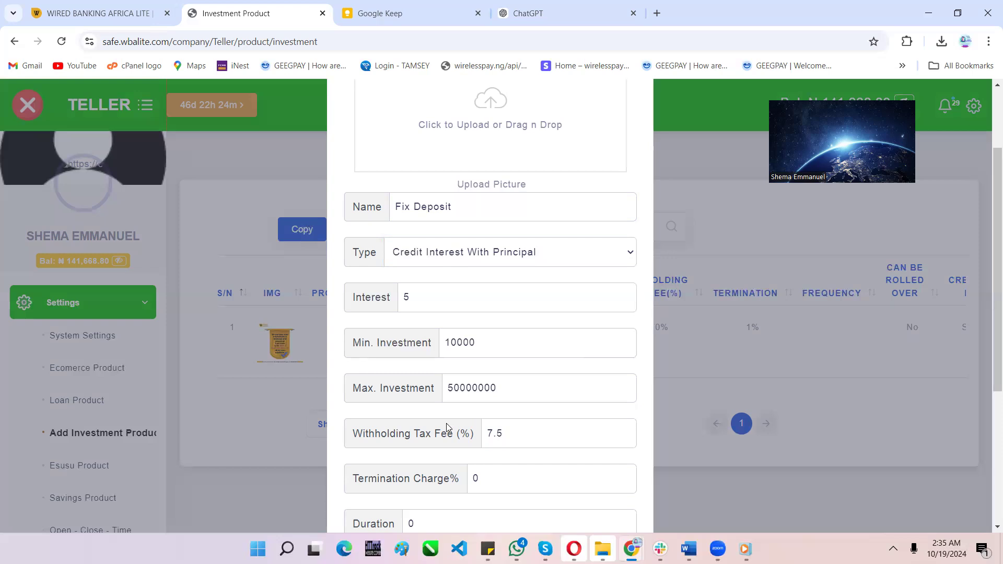
pyautogui.scroll(-1, 447, 428)
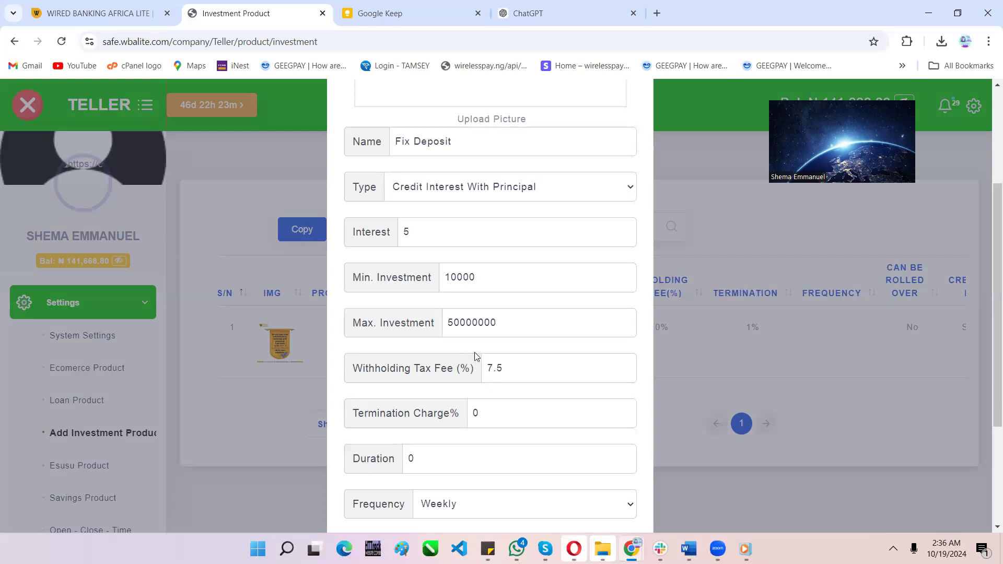
pyautogui.click(505, 367)
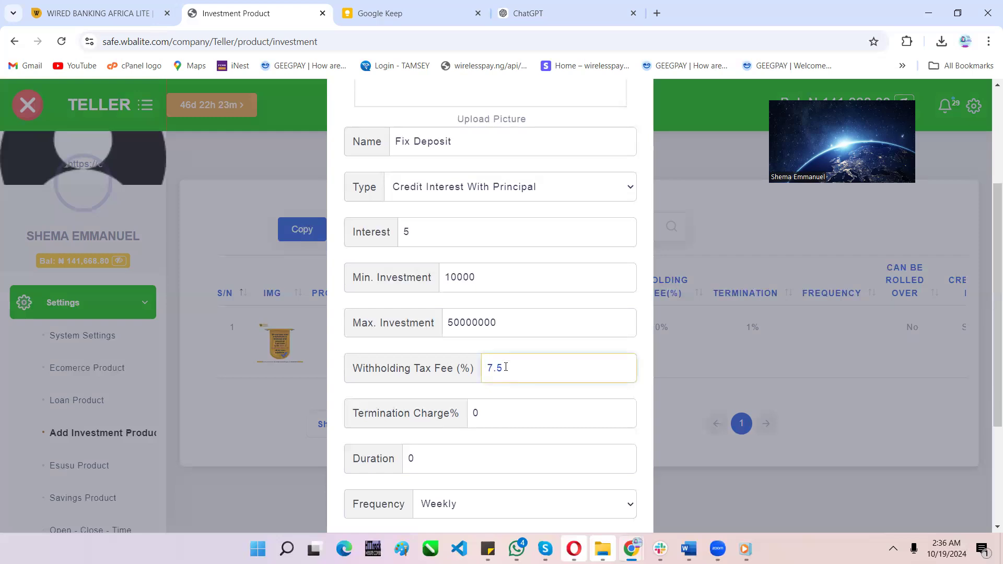
pyautogui.click(476, 412)
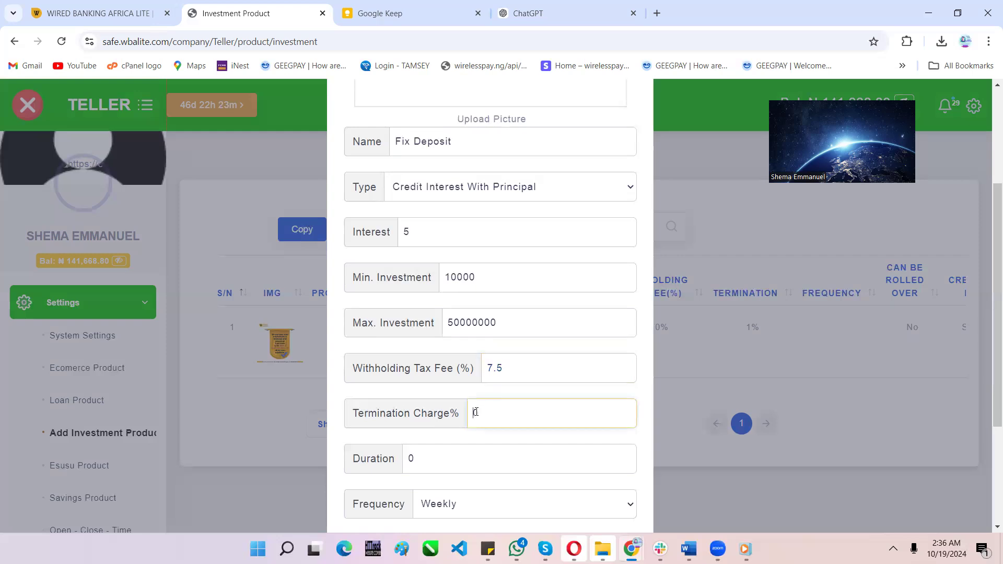
pyautogui.write('1')
pyautogui.press('BackSpace')
pyautogui.write('5')
# - Set the product's duration to 3 with a Monthly frequency
pyautogui.scroll(-1, 476, 412)
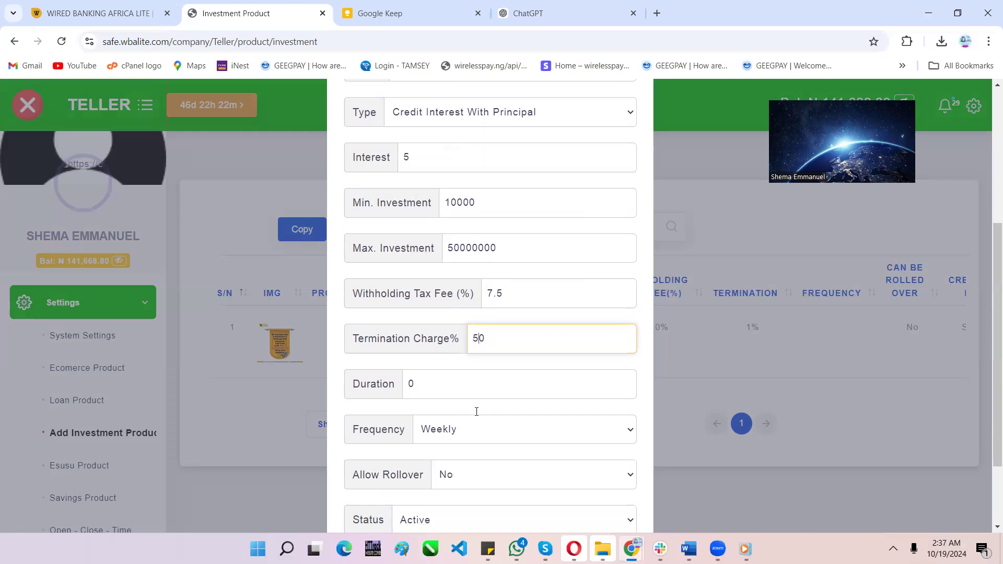
pyautogui.click(410, 385)
pyautogui.press('BackSpace')
pyautogui.write('2')
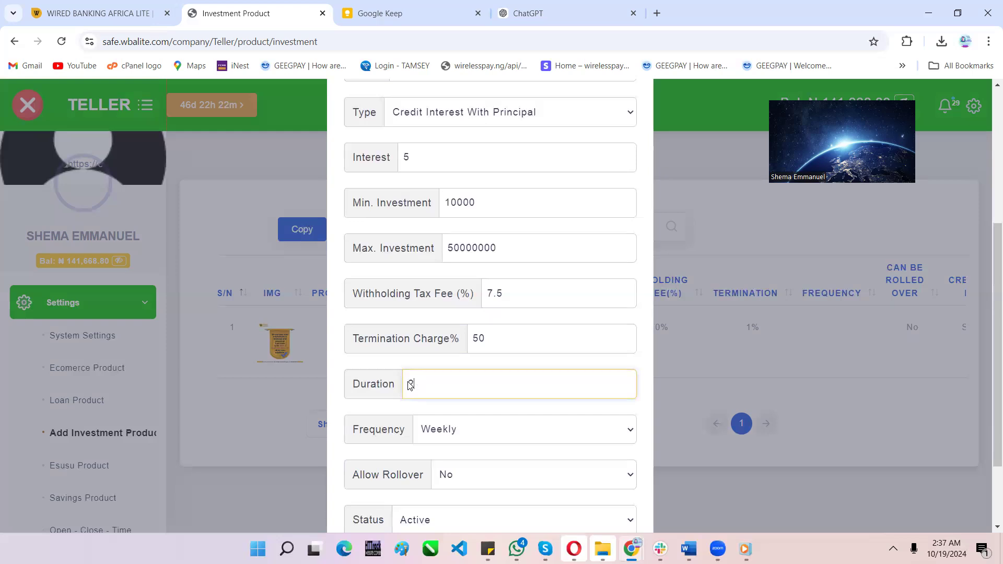
pyautogui.click(438, 431)
pyautogui.click(449, 469)
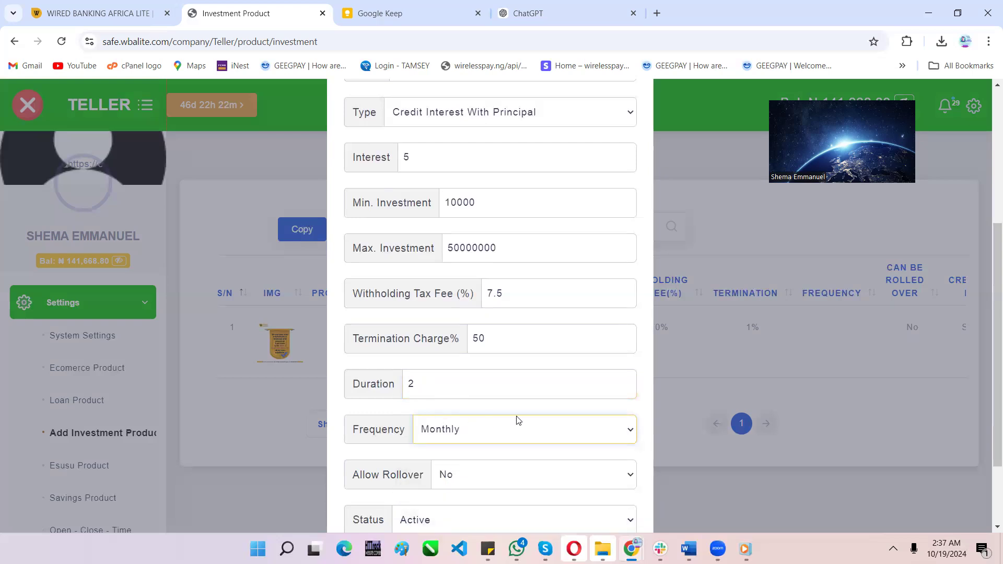
pyautogui.click(428, 381)
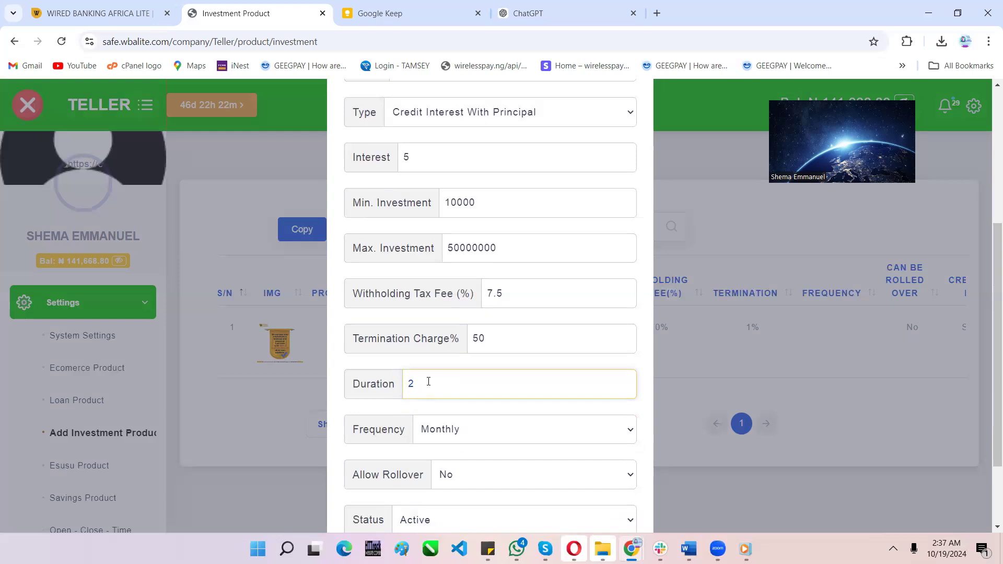
pyautogui.press('BackSpace')
pyautogui.write('1')
pyautogui.press('BackSpace')
pyautogui.write('3')
pyautogui.click(375, 400)
# - Allow rollover for the Fix Deposit product and save it
pyautogui.scroll(-2, 409, 452)
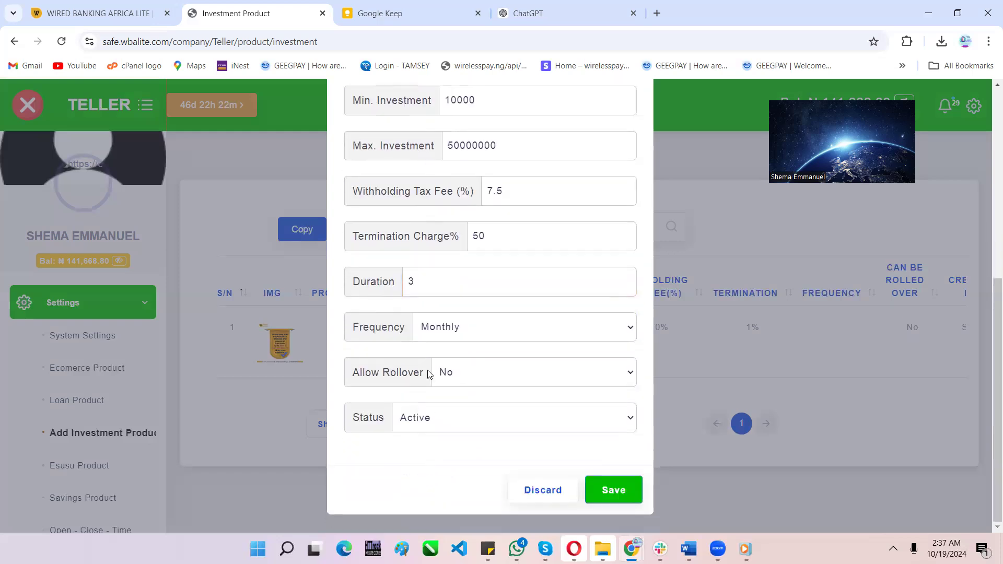
pyautogui.click(463, 378)
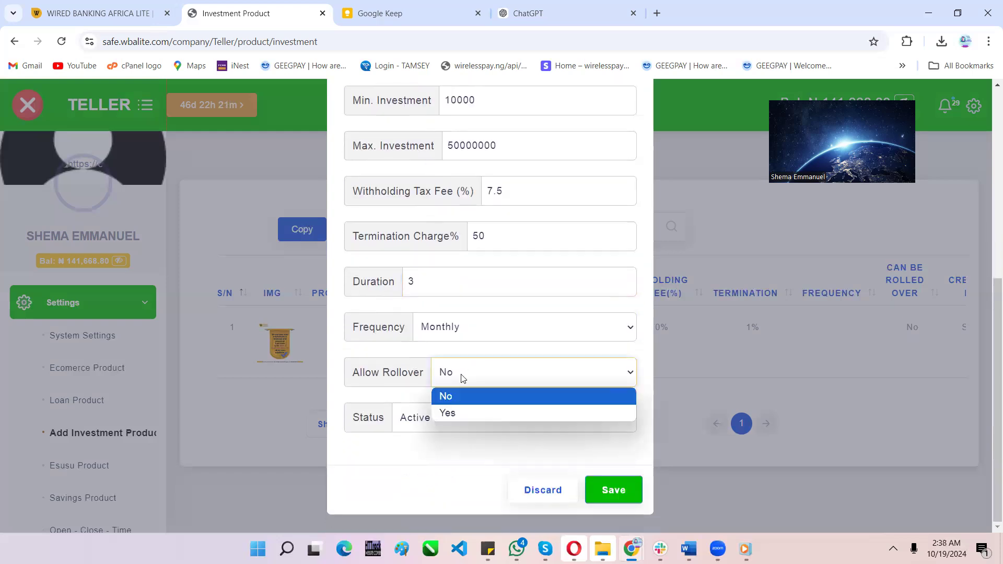
pyautogui.click(451, 415)
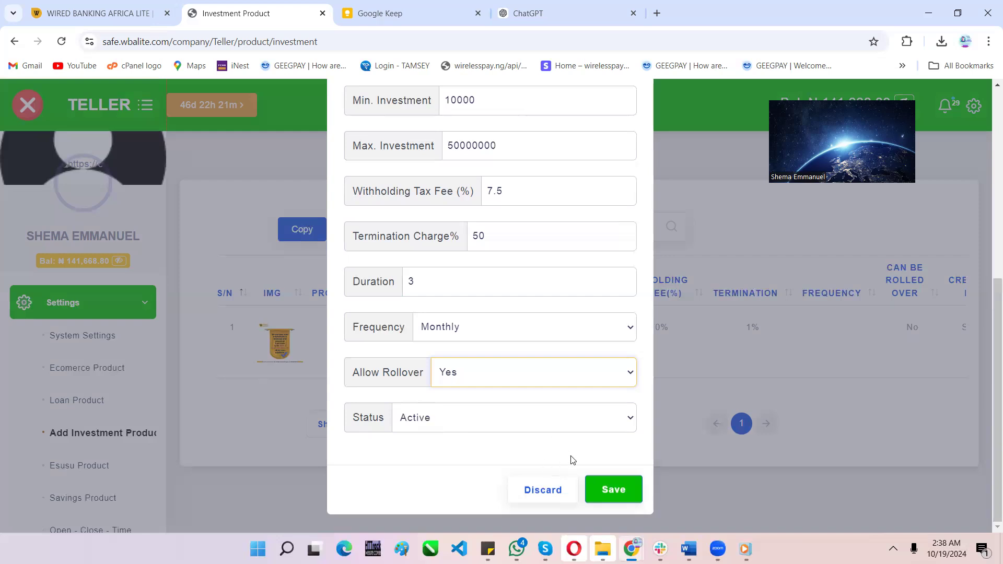
pyautogui.click(613, 489)
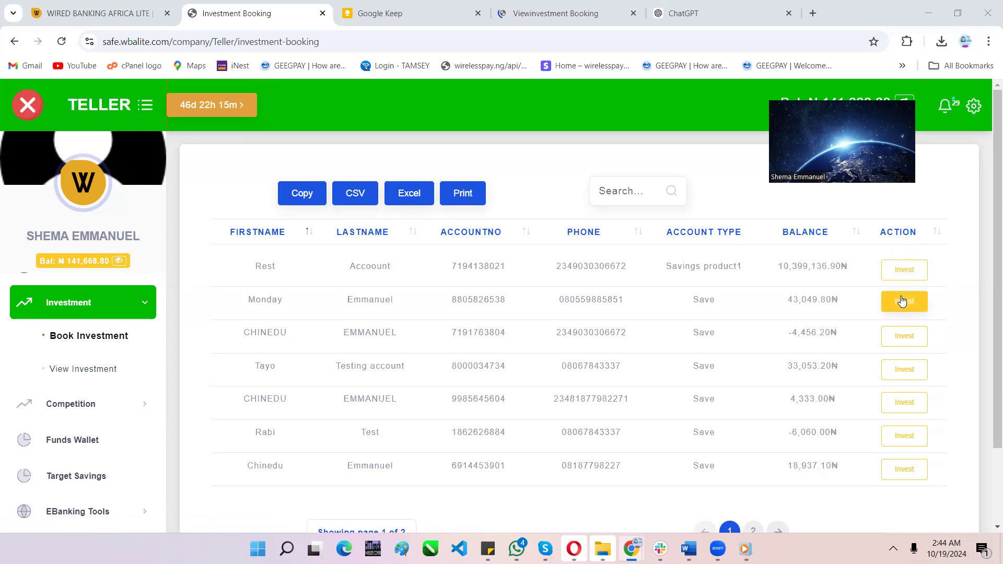
pyautogui.click(892, 268)
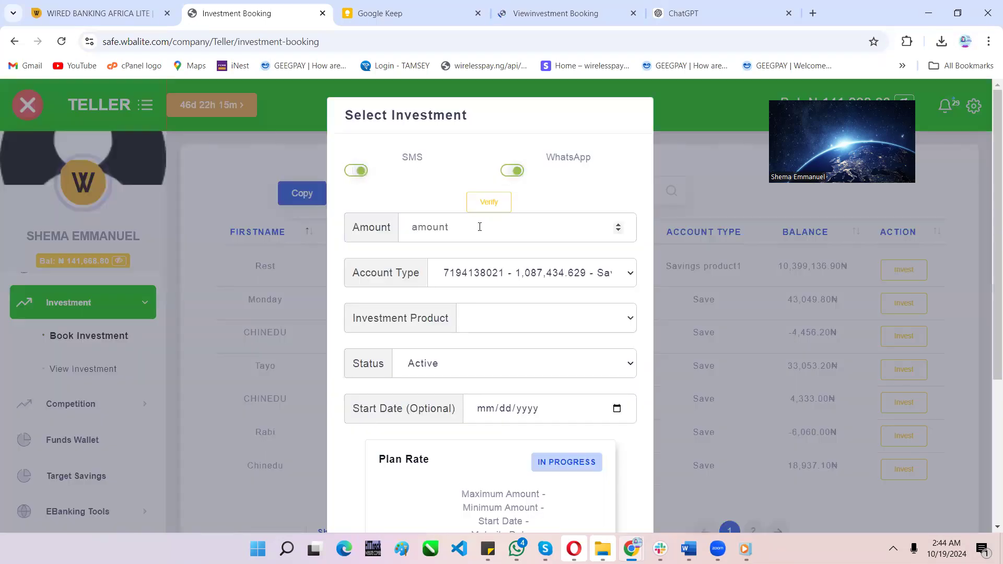
pyautogui.click(479, 226)
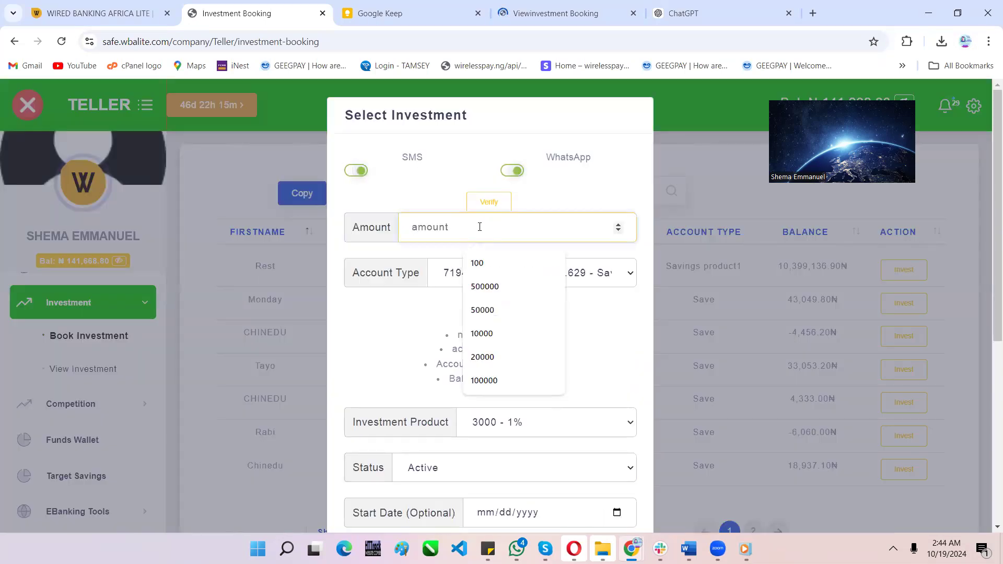
pyautogui.write('50000')
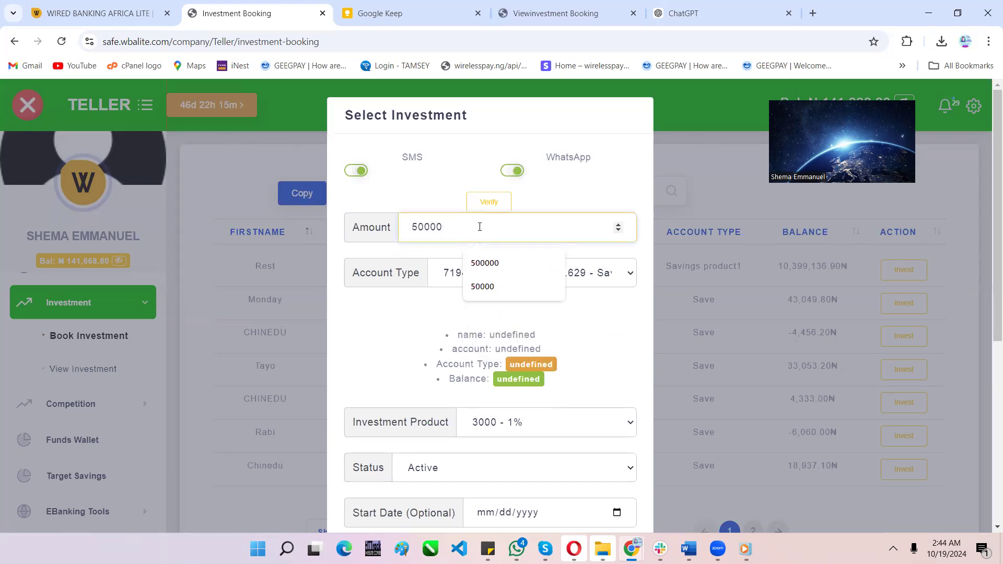
pyautogui.click(441, 292)
pyautogui.scroll(-3, 446, 323)
pyautogui.scroll(3, 446, 323)
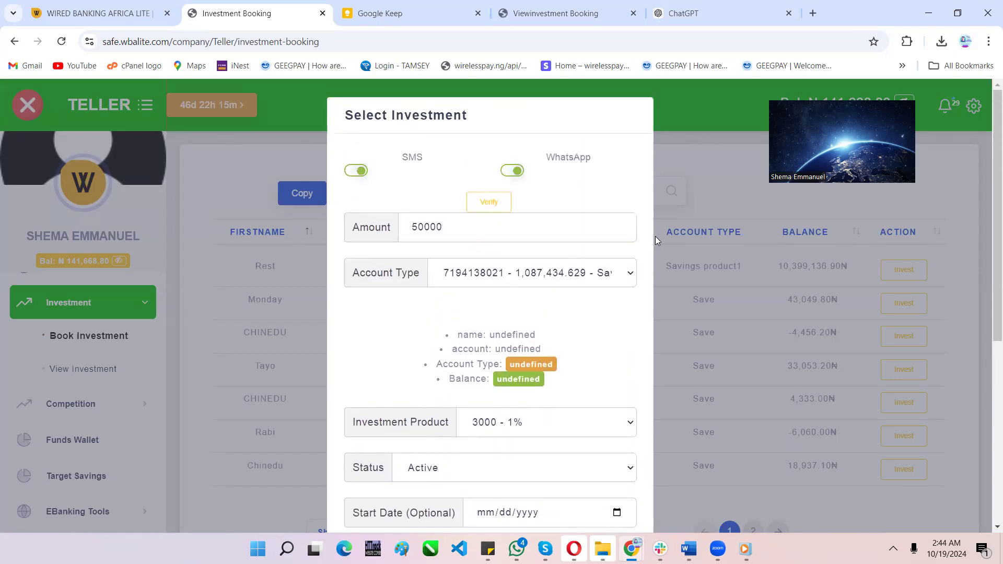
pyautogui.click(689, 255)
# - Copy the phone number of the Savings product1 customer and search the booking list with it
pyautogui.doubleClick(592, 268)
pyautogui.rightClick(595, 269)
pyautogui.click(614, 287)
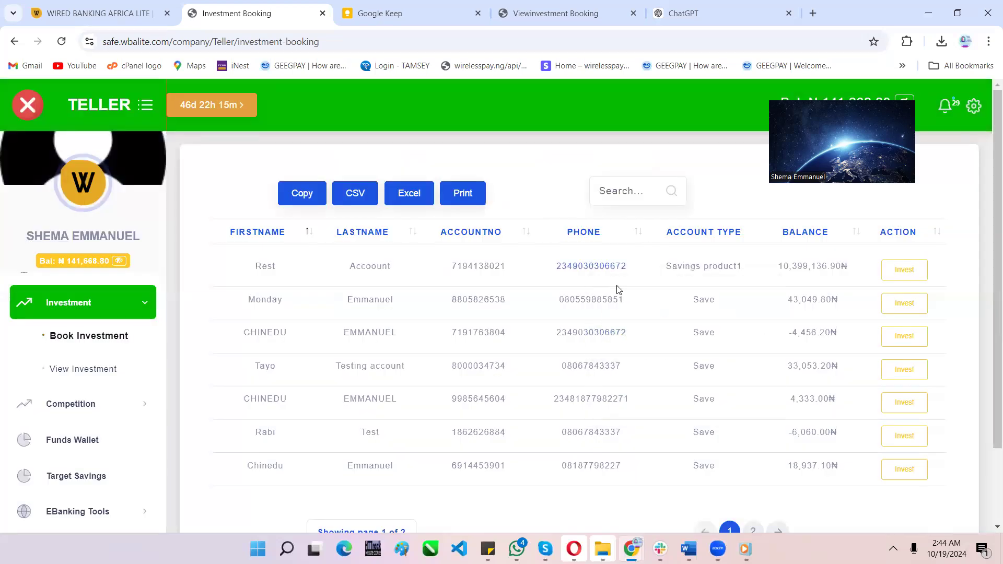
pyautogui.click(613, 199)
pyautogui.hotkey('ctrl', 'v')
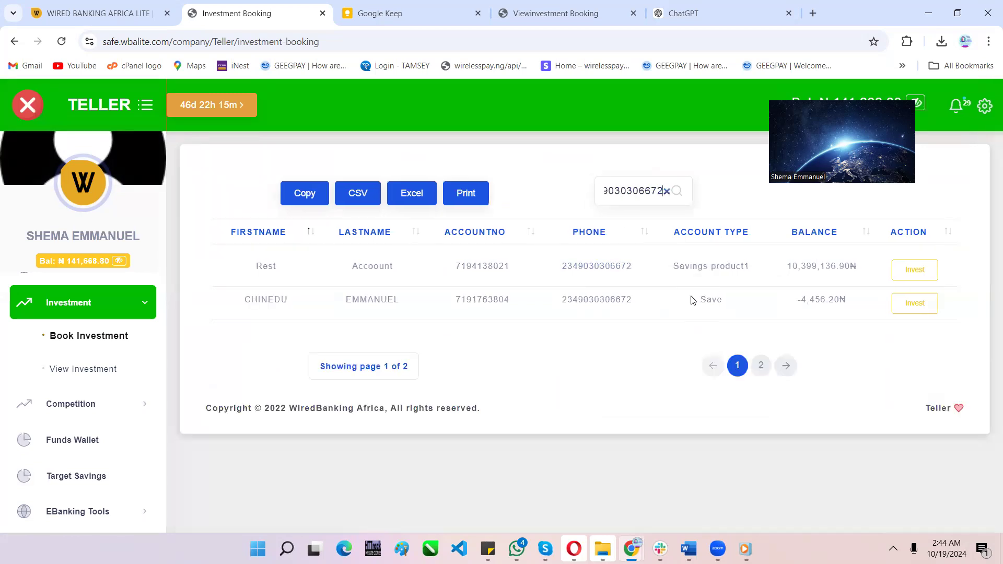
# - Start an investment booking for the Savings product1 customer with an amount of 10000
pyautogui.click(915, 269)
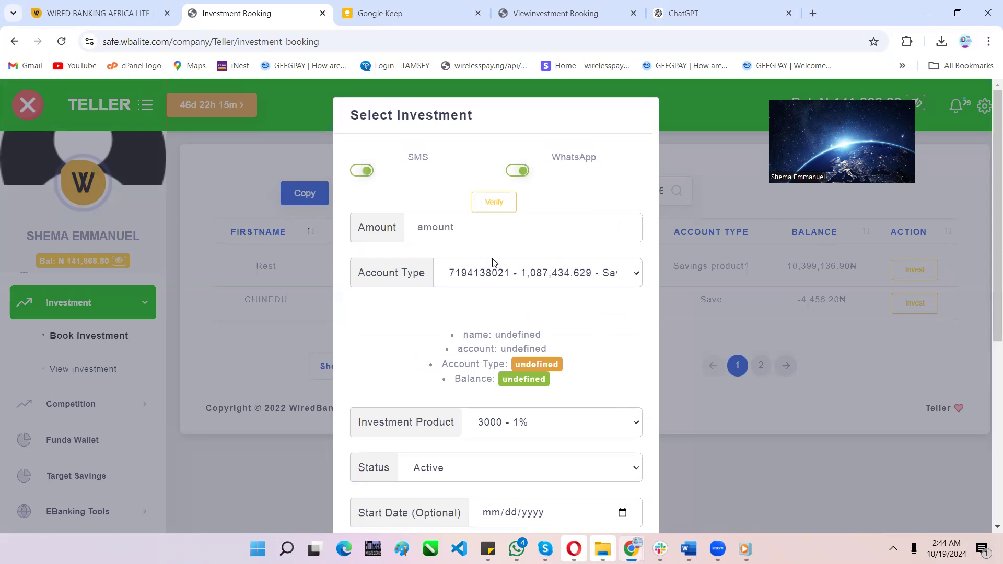
pyautogui.click(460, 228)
pyautogui.write('100000')
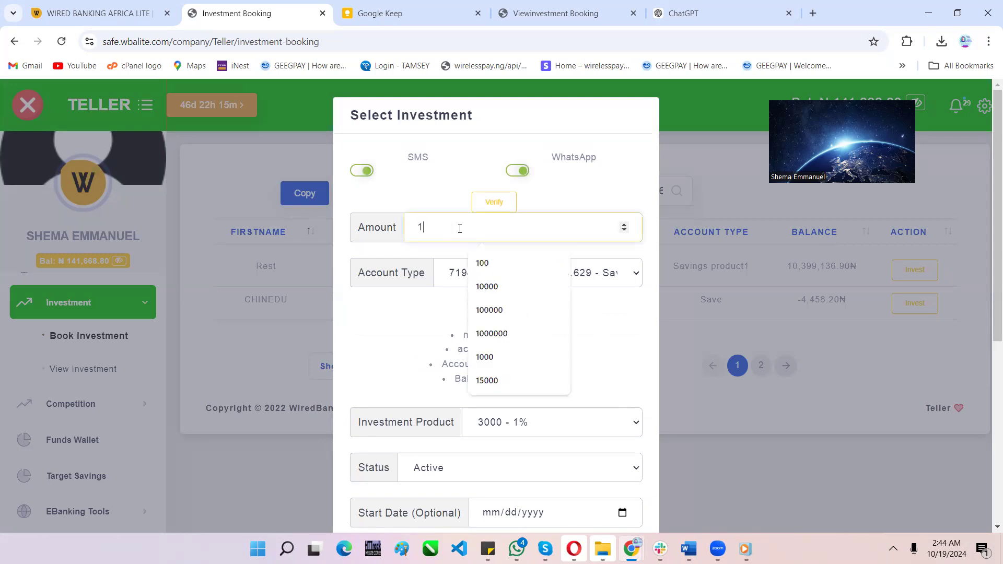
pyautogui.press('BackSpace')
# - Choose the Fix Deposit - 5% investment product for the 10000 investment and book it
pyautogui.click(430, 328)
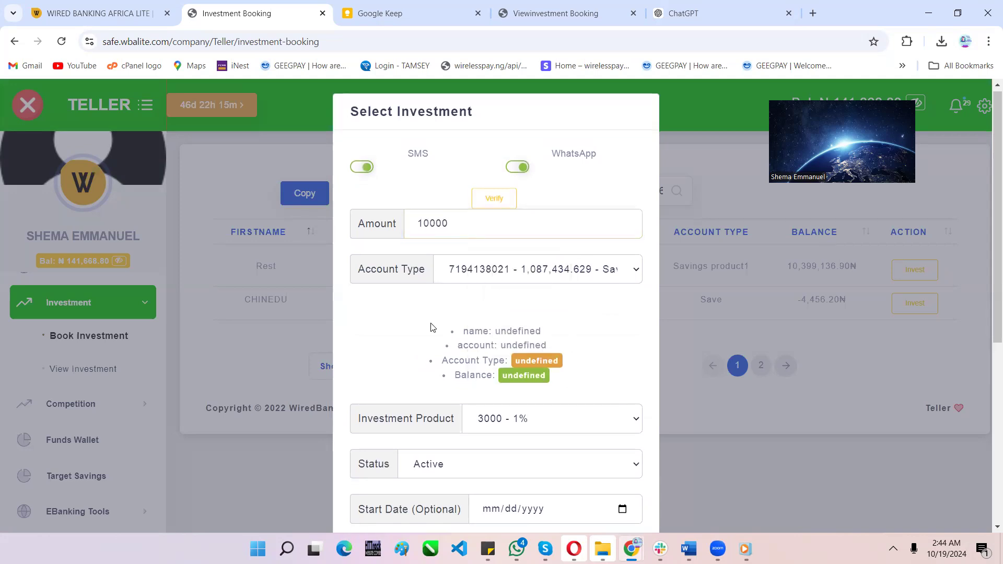
pyautogui.scroll(-5, 431, 327)
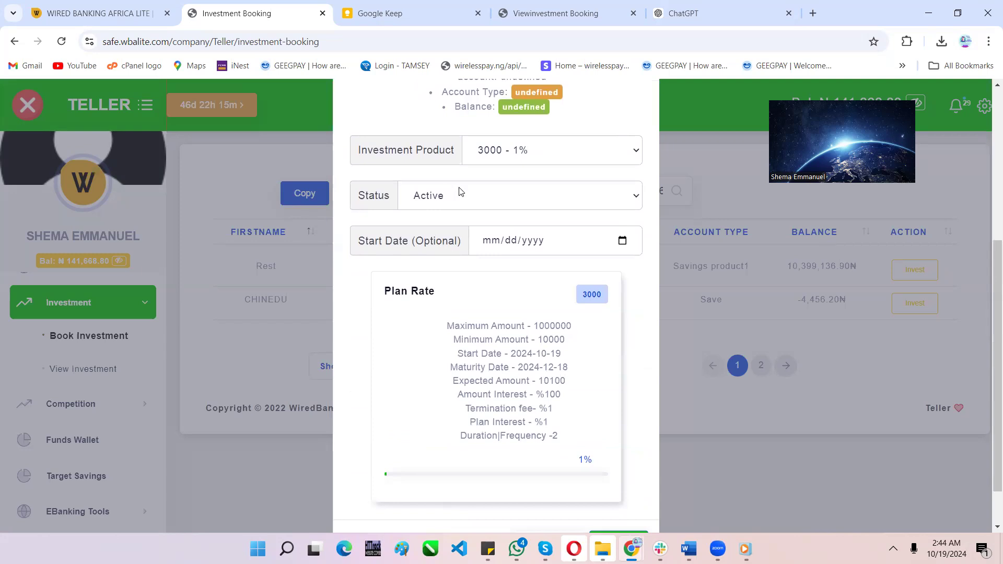
pyautogui.click(485, 155)
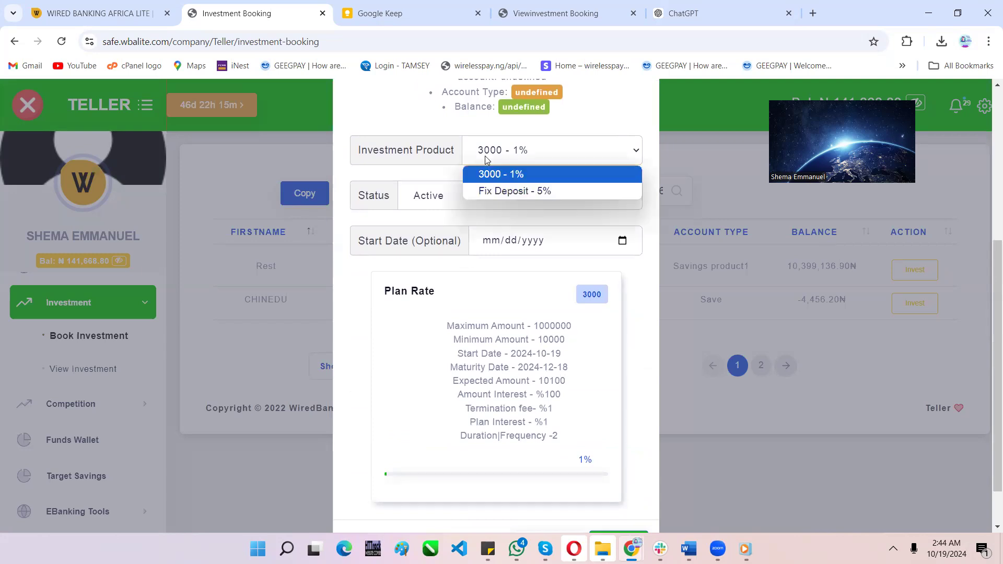
pyautogui.click(488, 192)
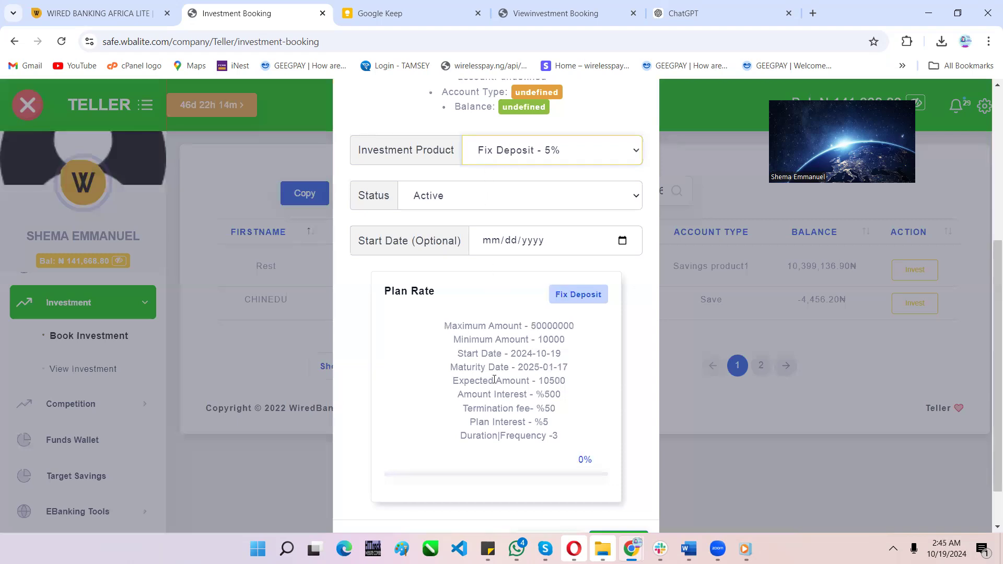
pyautogui.scroll(-1, 494, 380)
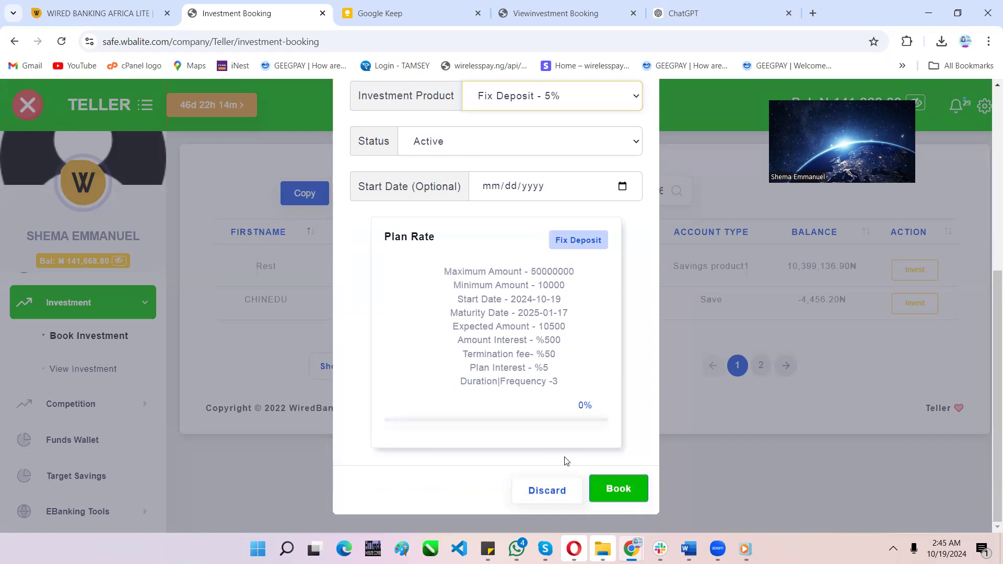
pyautogui.press('Return')
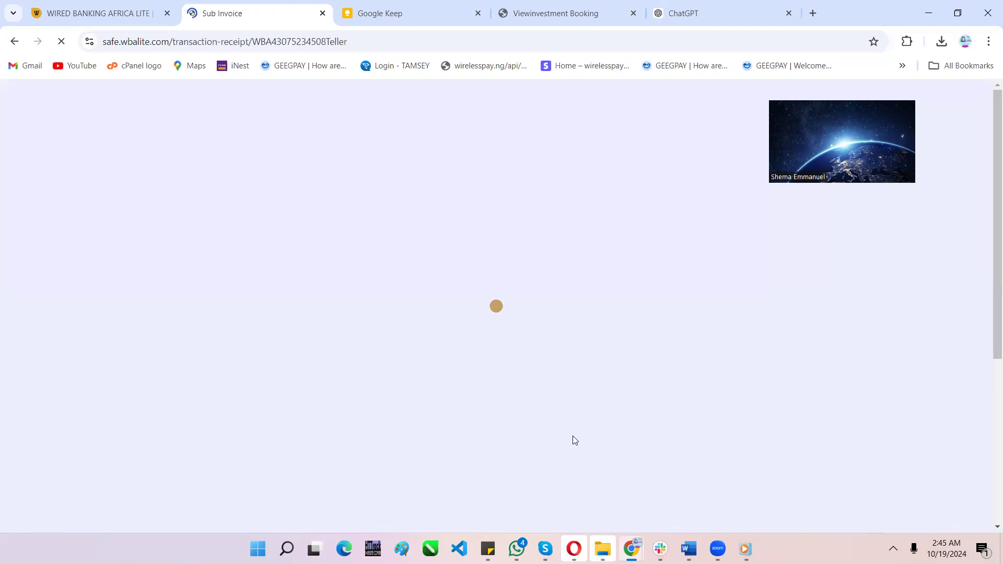
# - Reload the list of booked investments and review the transaction receipt of the Fix Deposit booking
pyautogui.moveTo(554, 14); pyautogui.dragTo(412, 13)
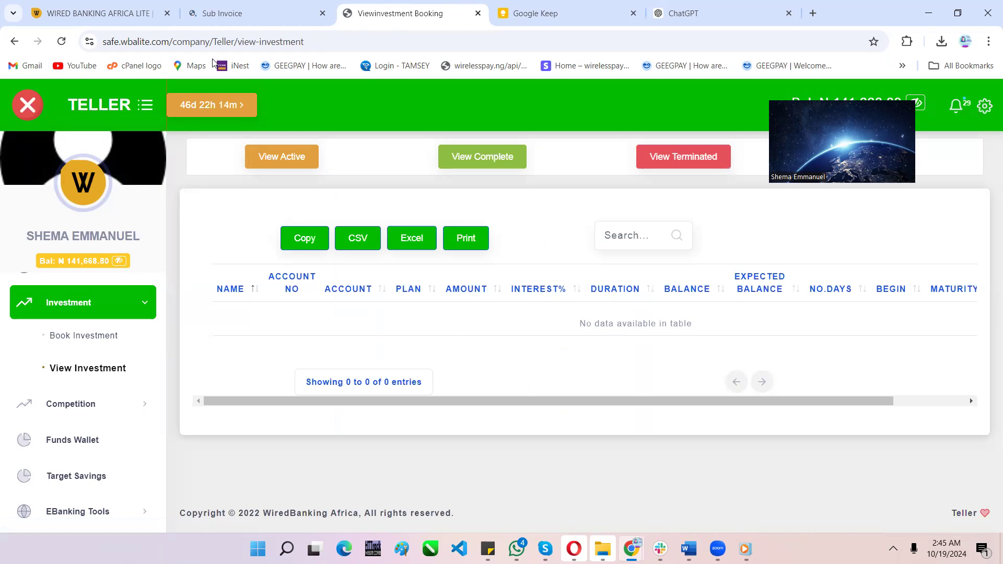
pyautogui.click(61, 41)
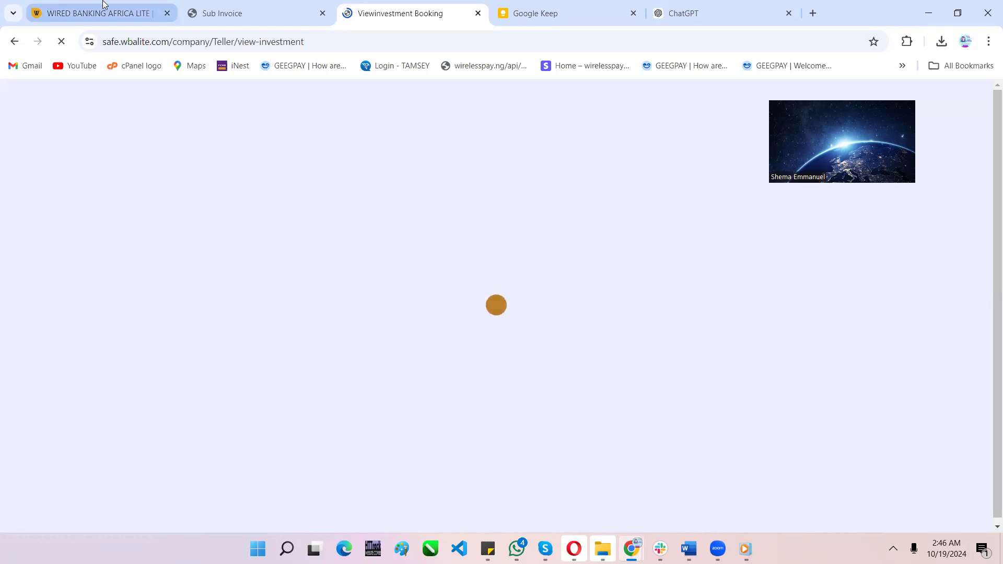
pyautogui.click(209, 7)
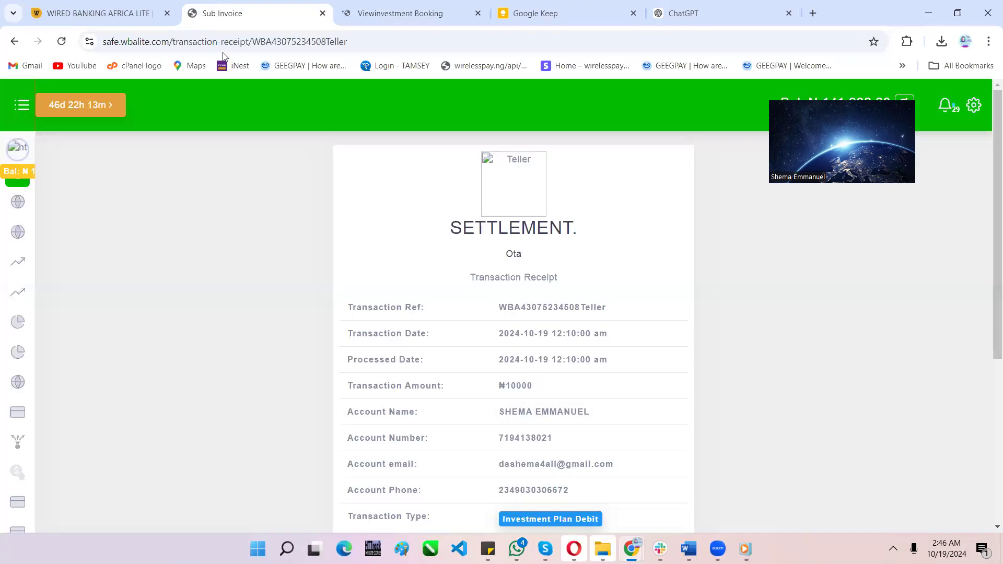
pyautogui.scroll(-2, 311, 210)
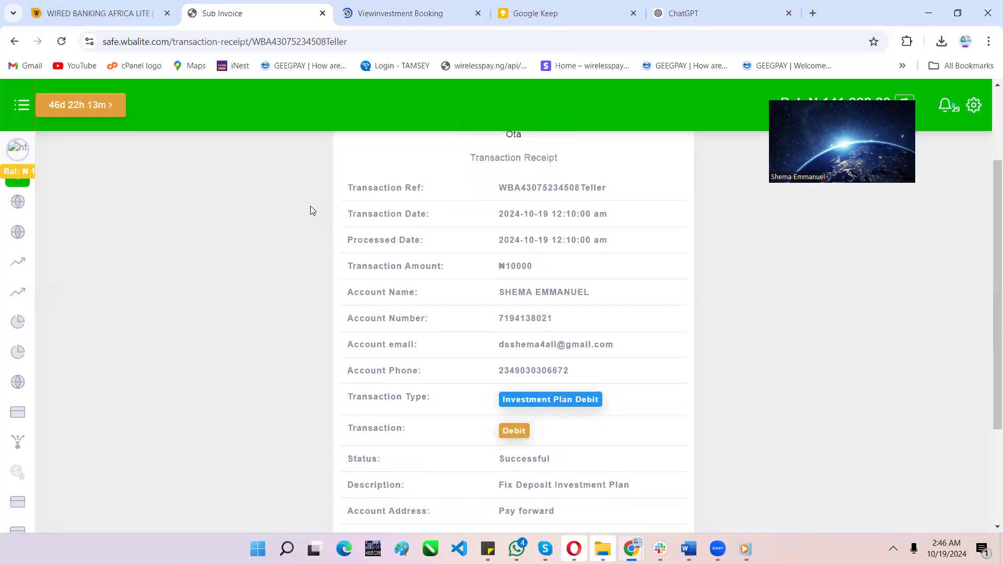
pyautogui.scroll(-2, 310, 210)
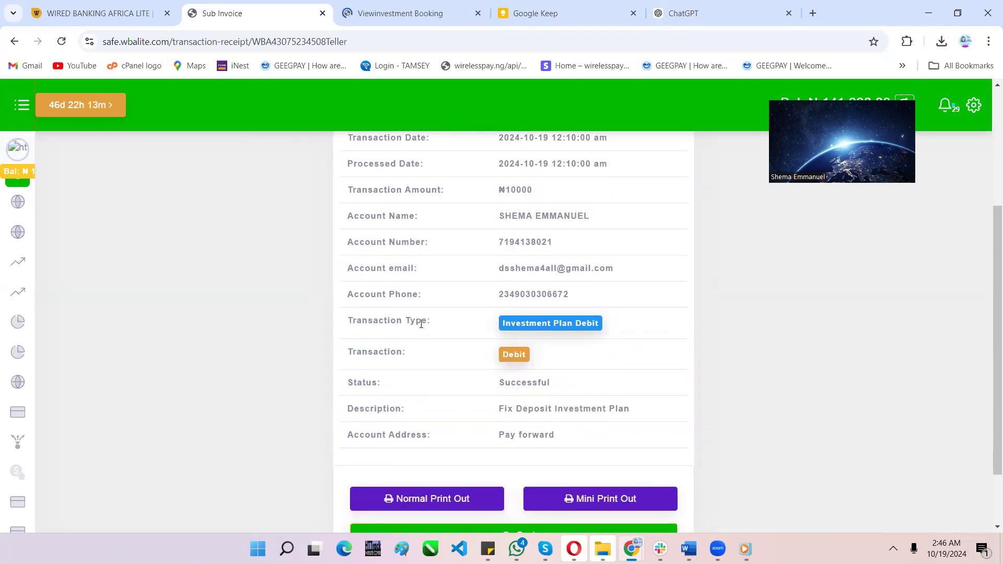
pyautogui.scroll(1, 421, 324)
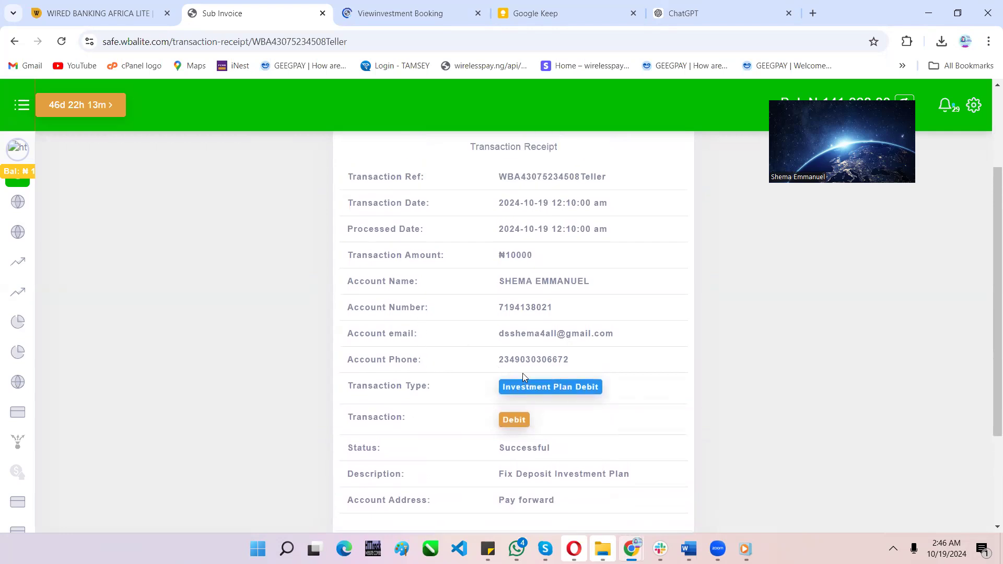
pyautogui.scroll(-2, 543, 397)
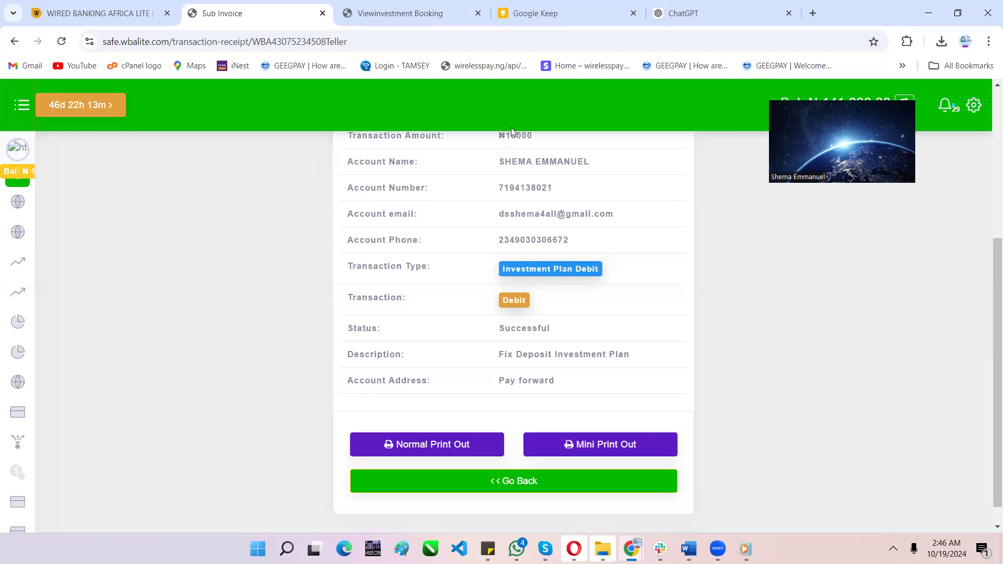
# - Examine the new Fix Deposit entry in the investment list, including its maturity date and available actions
pyautogui.click(382, 4)
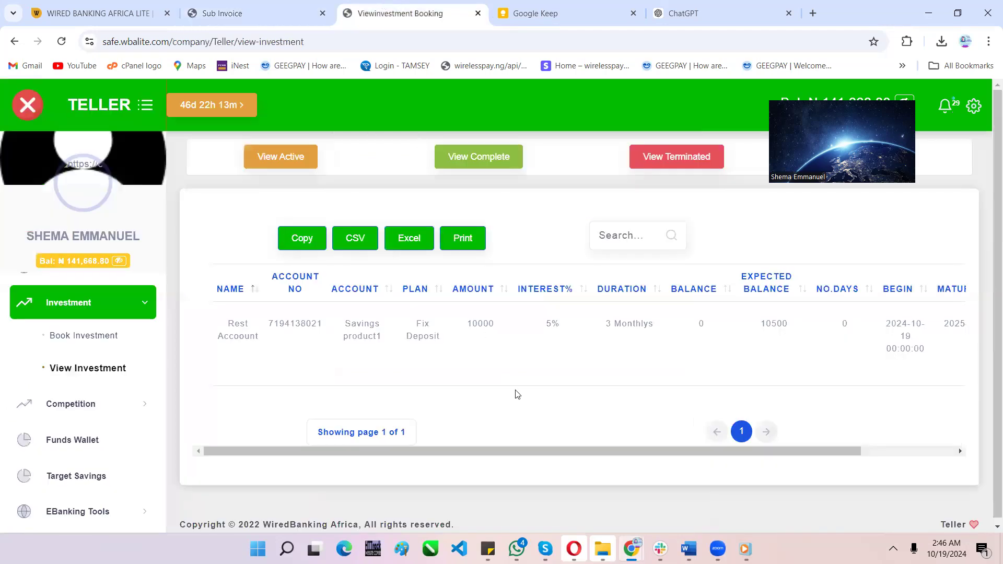
pyautogui.hscroll(3, 515, 394)
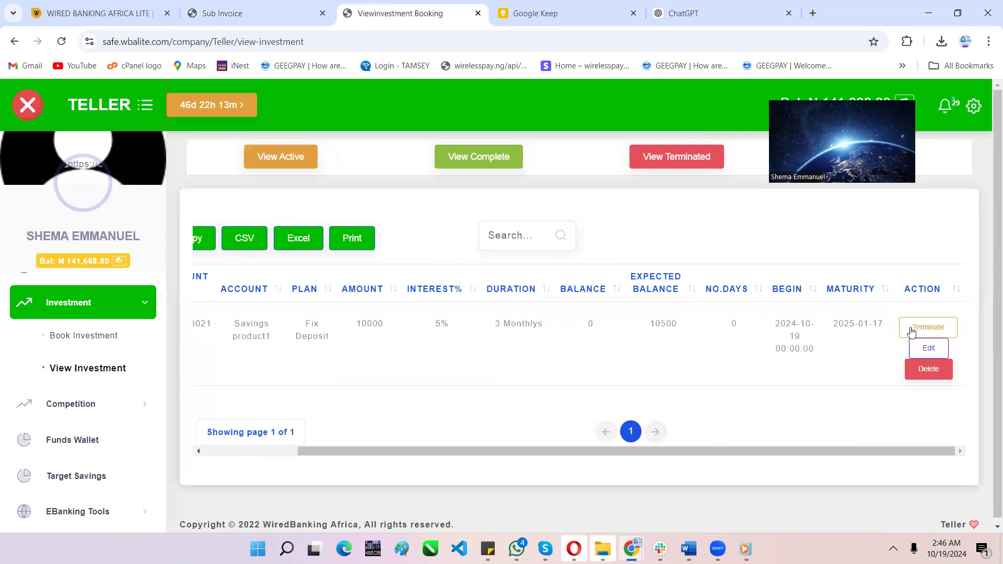